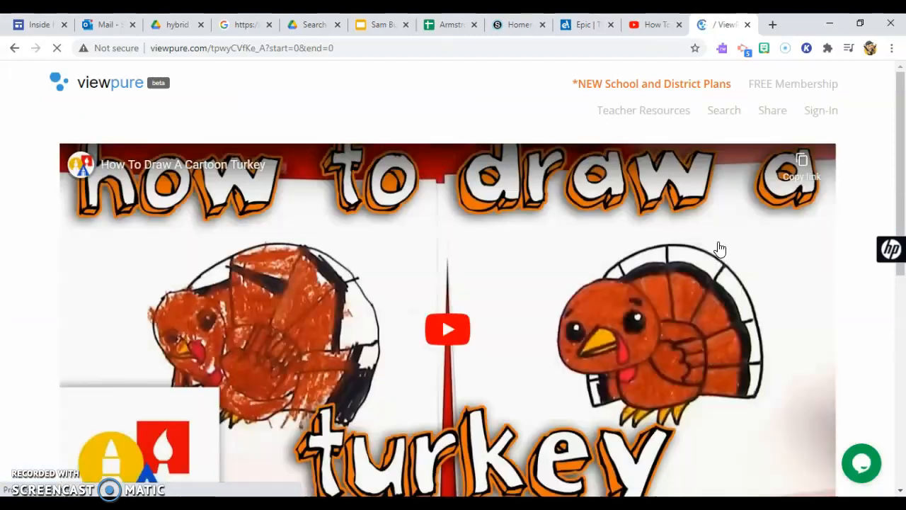
click(816, 178)
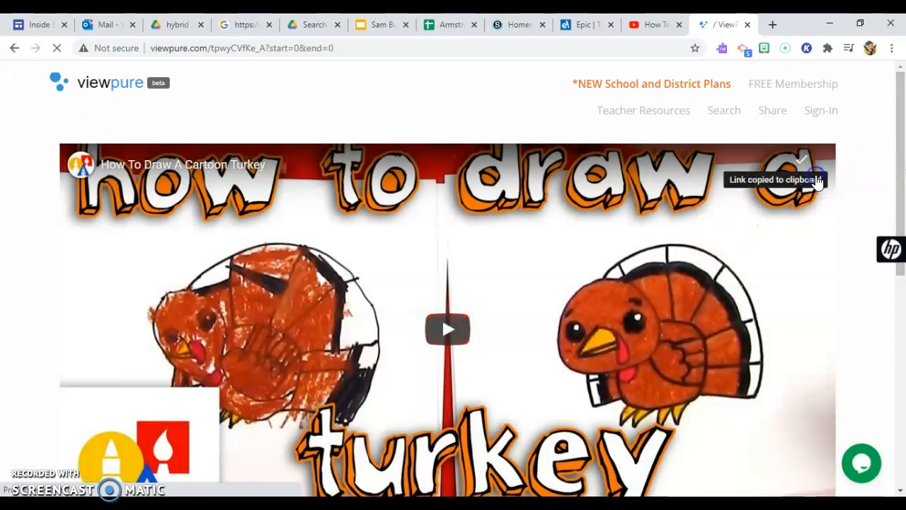
click(800, 163)
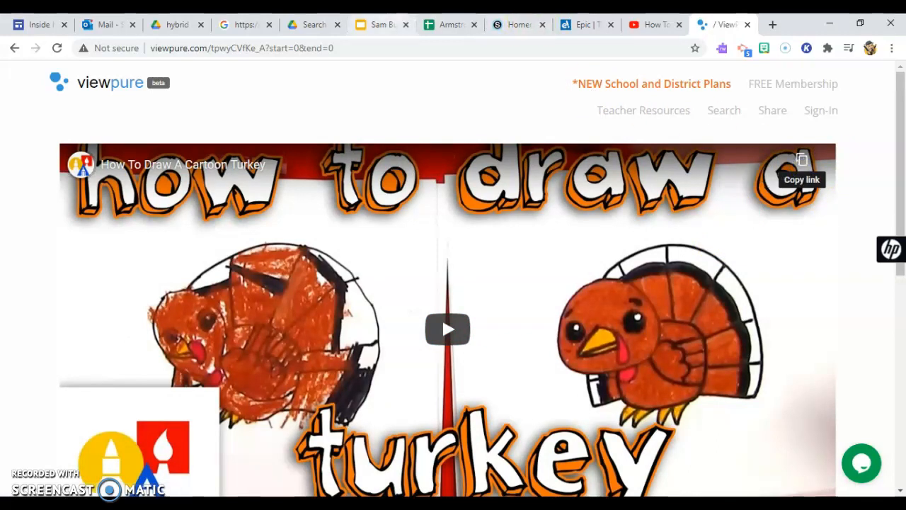
click(375, 24)
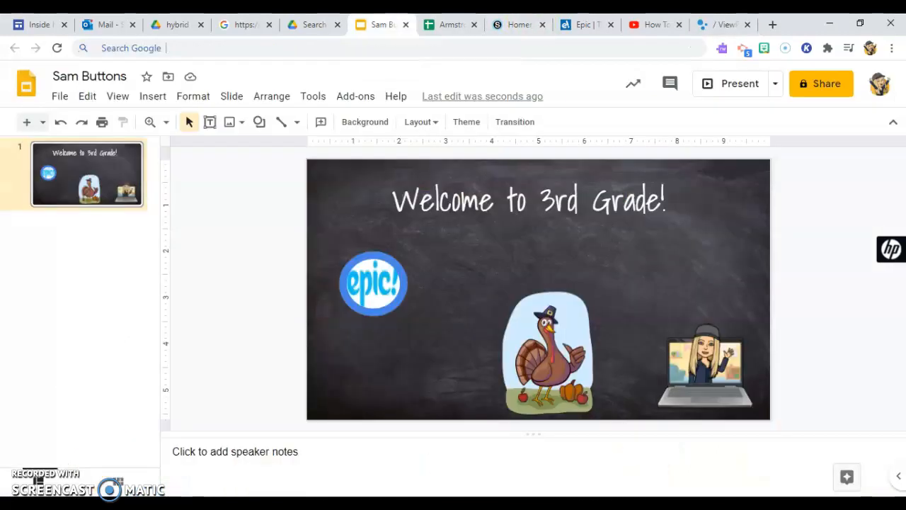
click(569, 332)
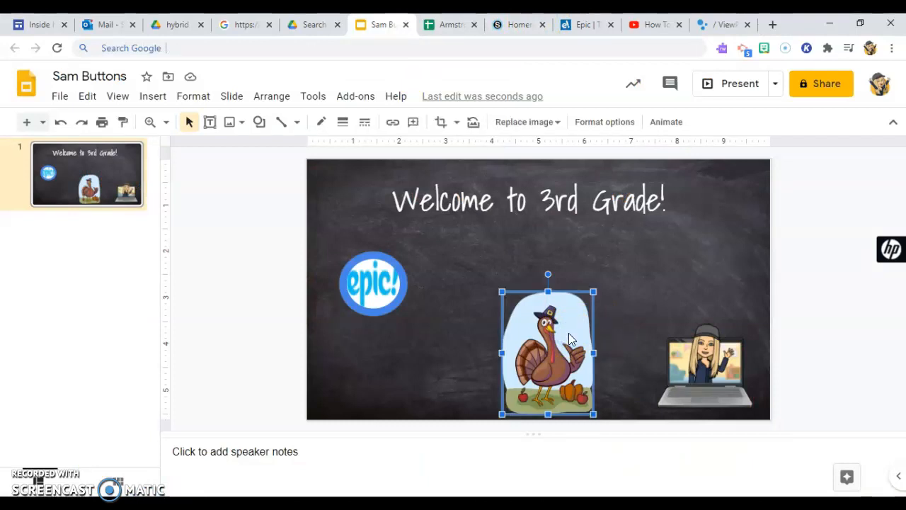
key(ctrl+k)
key(ctrl+v)
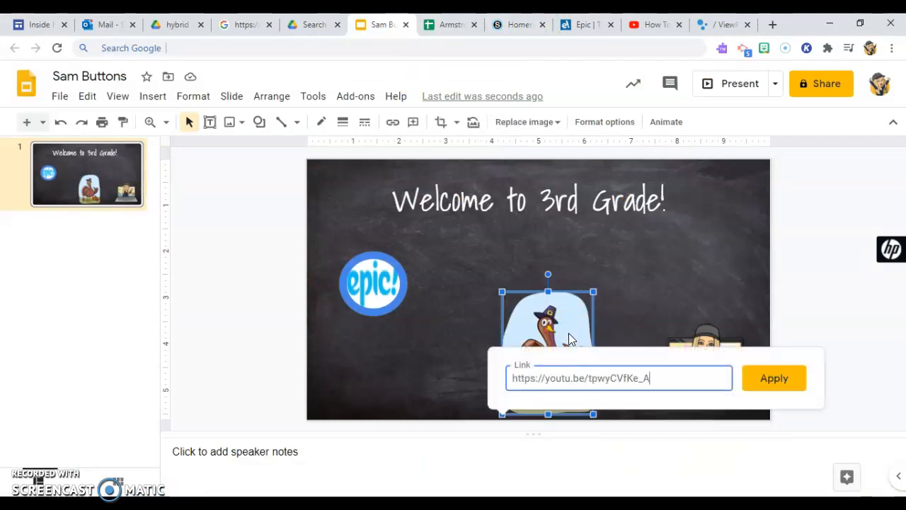
click(791, 381)
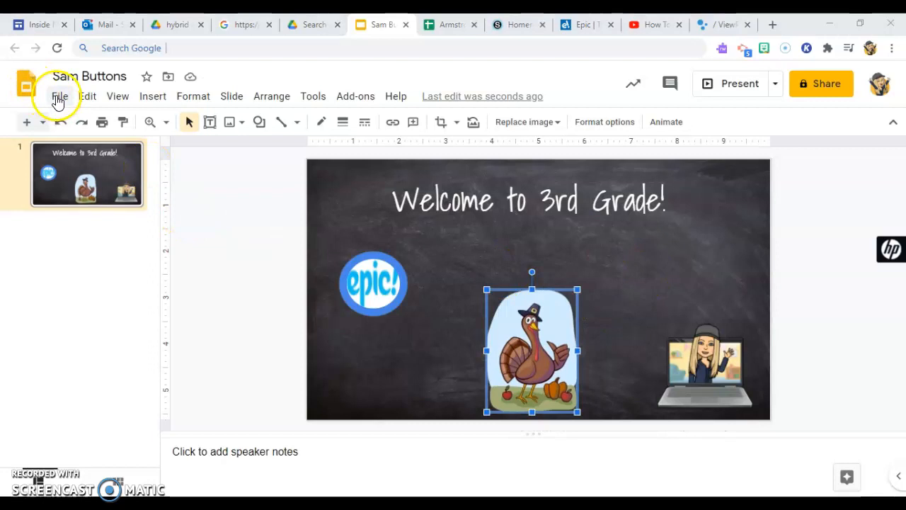
Open the presentation's web publishing settings and select its entire embed code at Medium (960x569) size for copying.
click(59, 97)
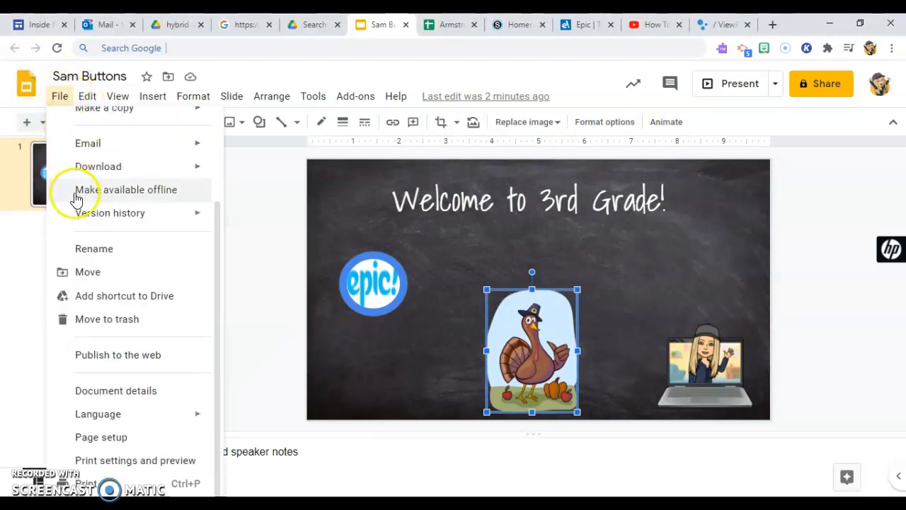
click(103, 355)
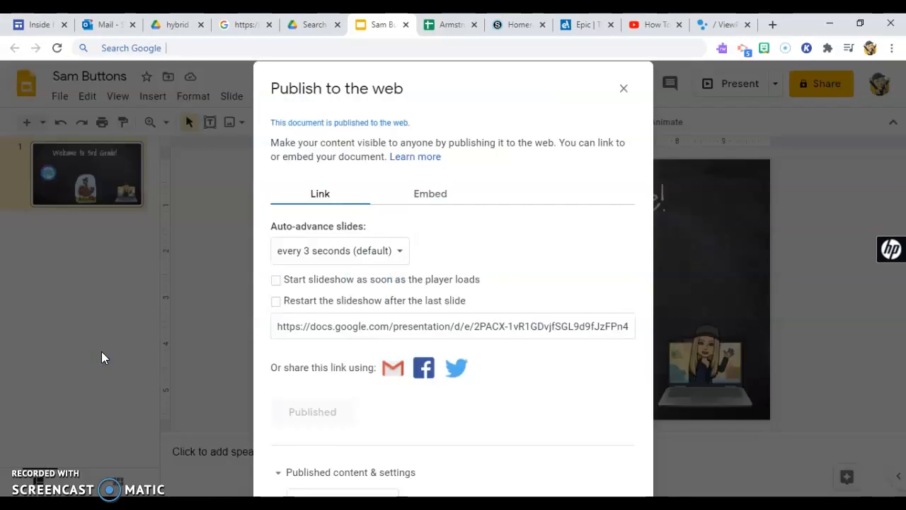
click(430, 195)
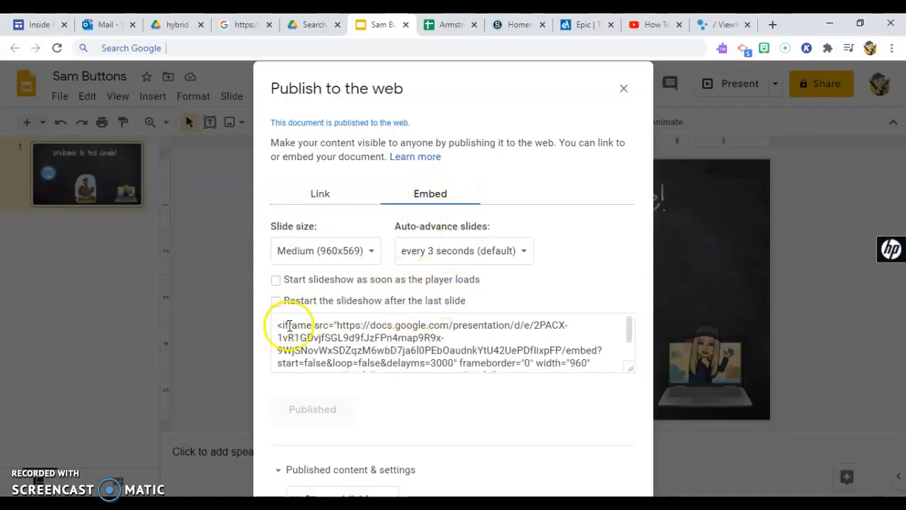
drag(627, 333, 628, 357)
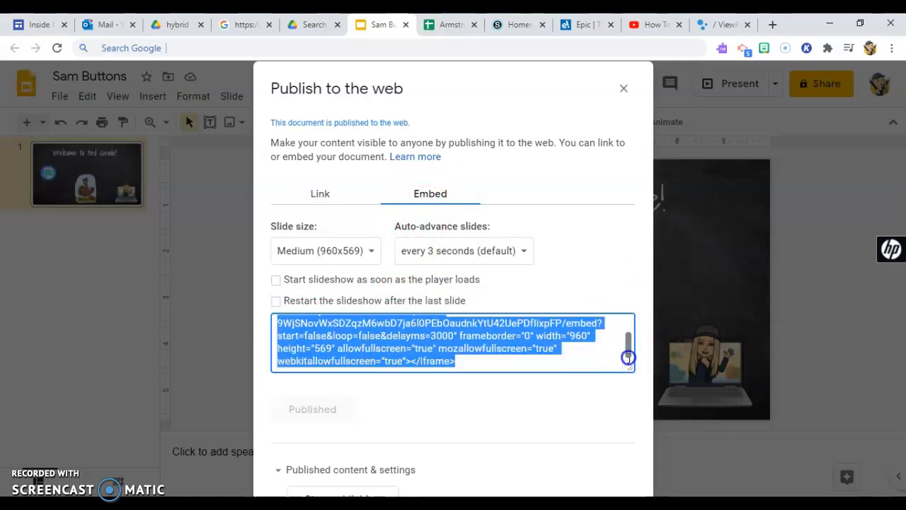
click(503, 358)
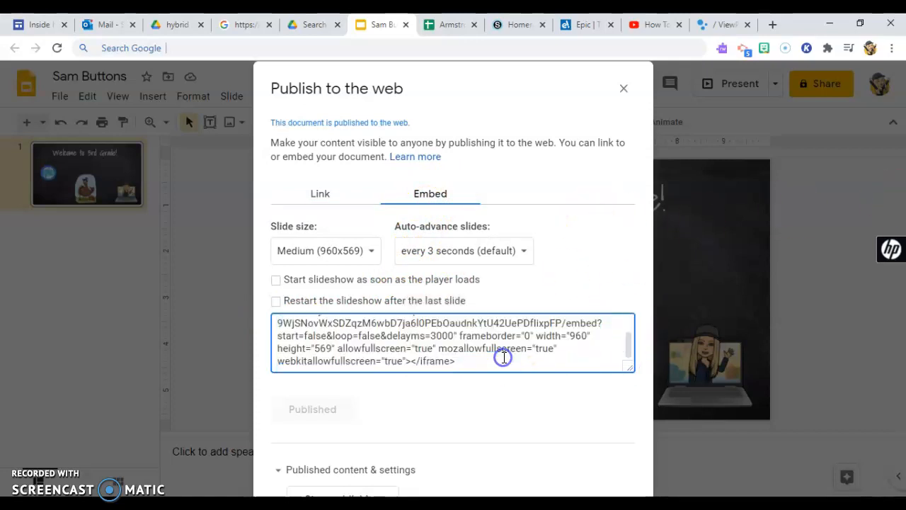
drag(498, 361, 273, 311)
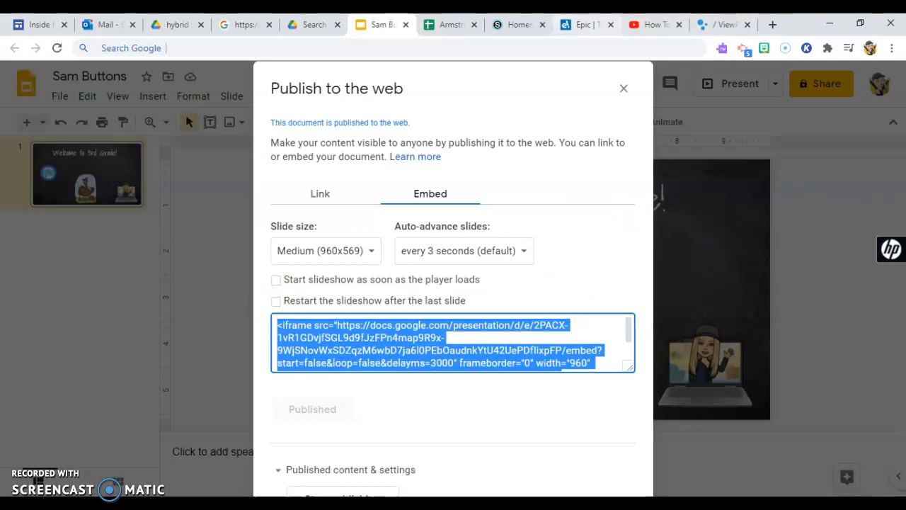
Switch to the Homeroom course in Schoology and start a new page titled "Welcome!" in its materials.
click(527, 21)
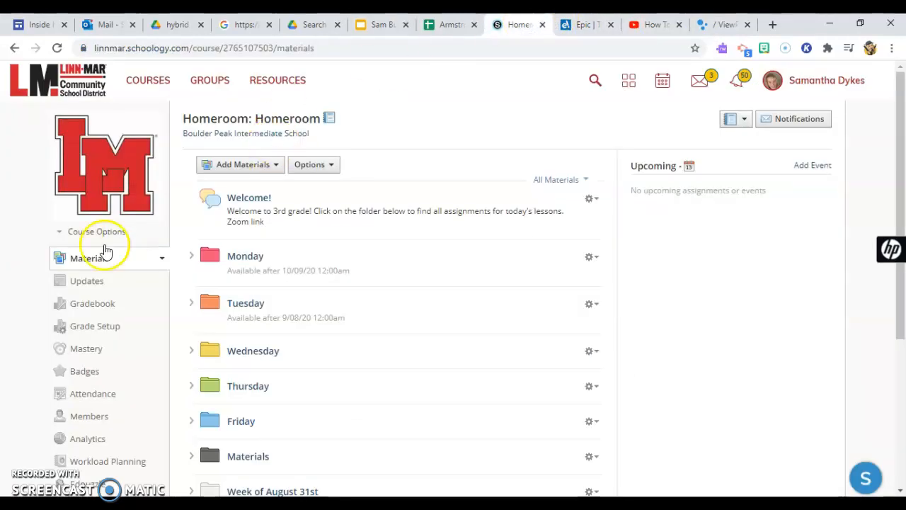
click(119, 262)
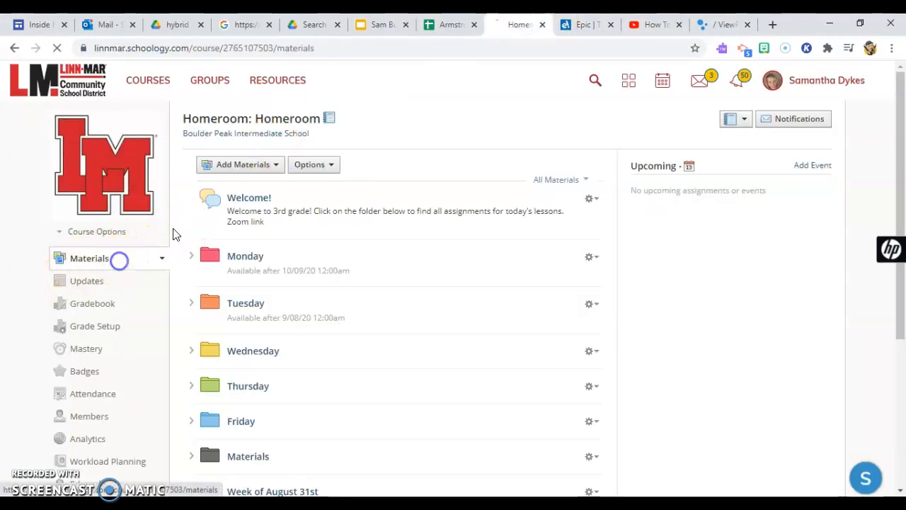
click(213, 168)
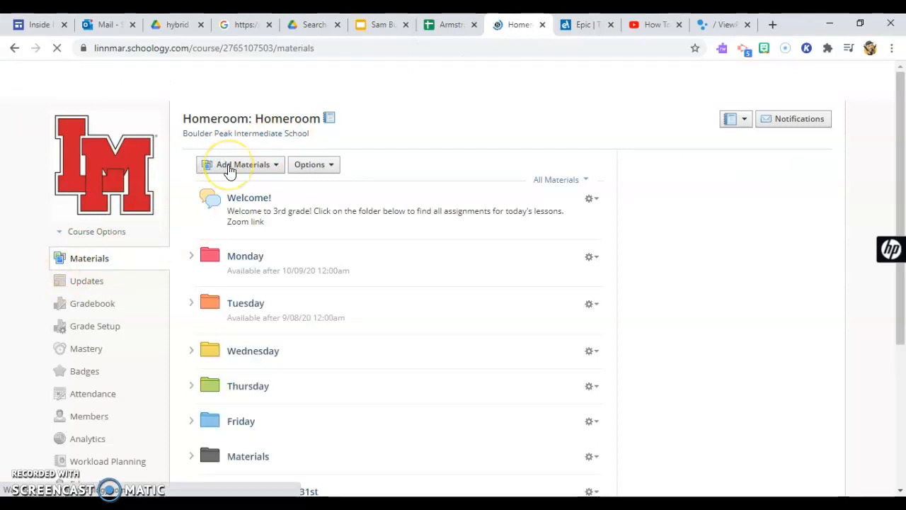
click(276, 175)
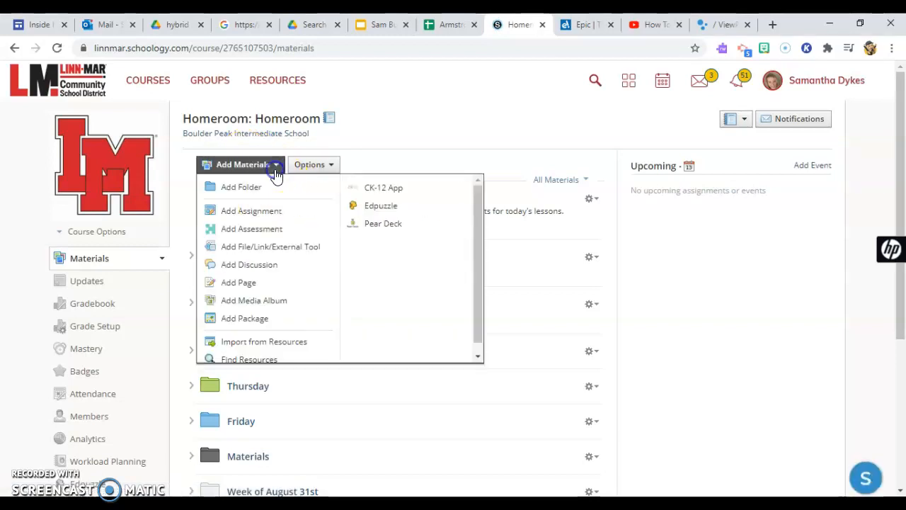
click(261, 280)
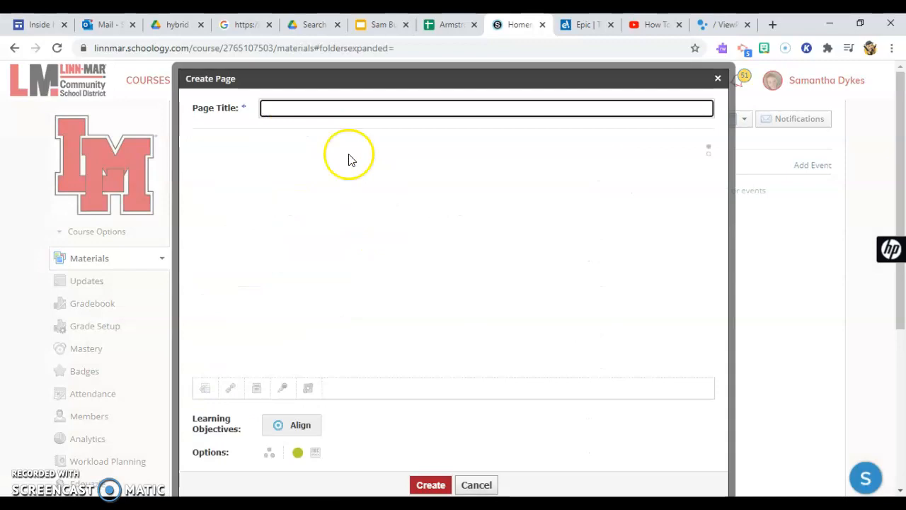
text(Welcome!)
Show the page body as HTML source and paste the presentation's iframe embed code into it.
click(349, 199)
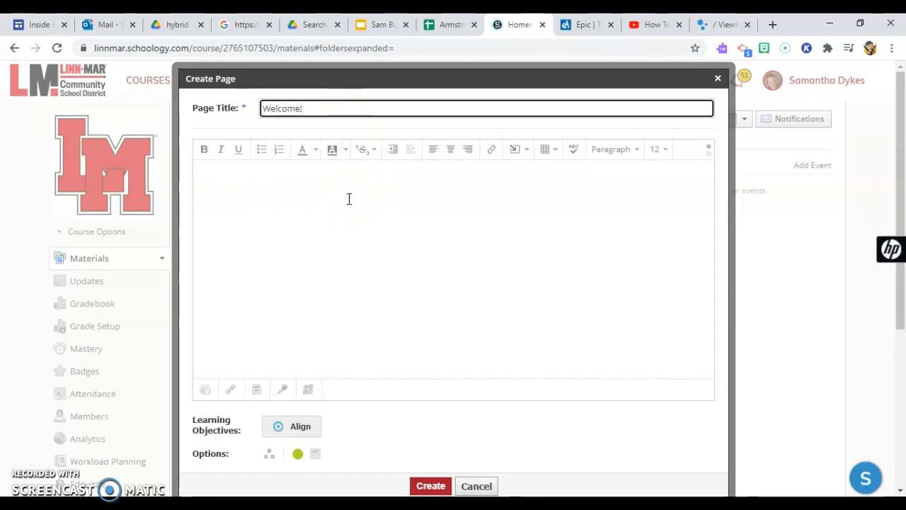
click(705, 154)
click(627, 177)
text(<iframe src="https://docs.google.com/presentation/d/e/2PACX-1vR1GDvjfSGL9d9fJzFPn4map9R9x-9WJSNovWxSDZqzM6wbD7ja6l0PEbOaudnkYtU42UePDfIlxpFP/embed?start=false&loop=false&delayms=3000" frameborder="0" width="960" height="569" allowfullscreen="true" mozallowfullscreen="true" webkitallowfullscreen="true"></iframe>)
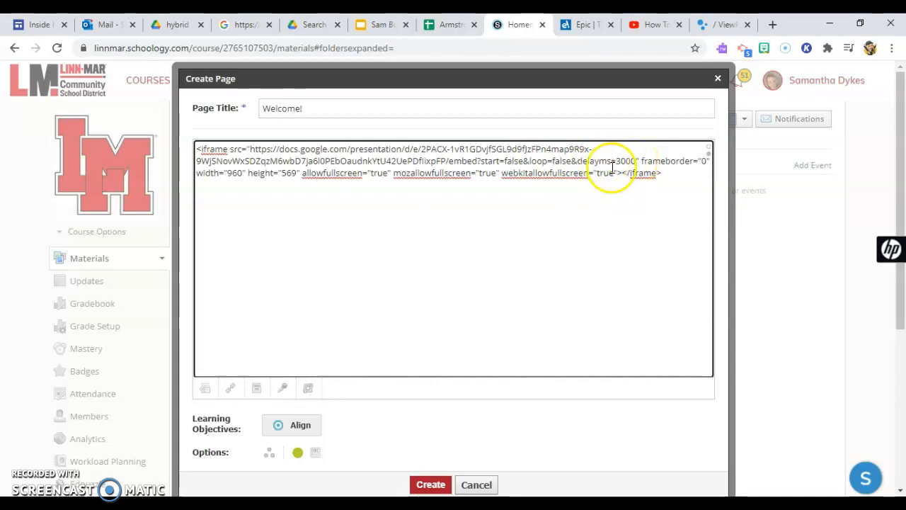
Add "&rm=minimal" directly after "delayms=3000" in the pasted embed code.
click(635, 161)
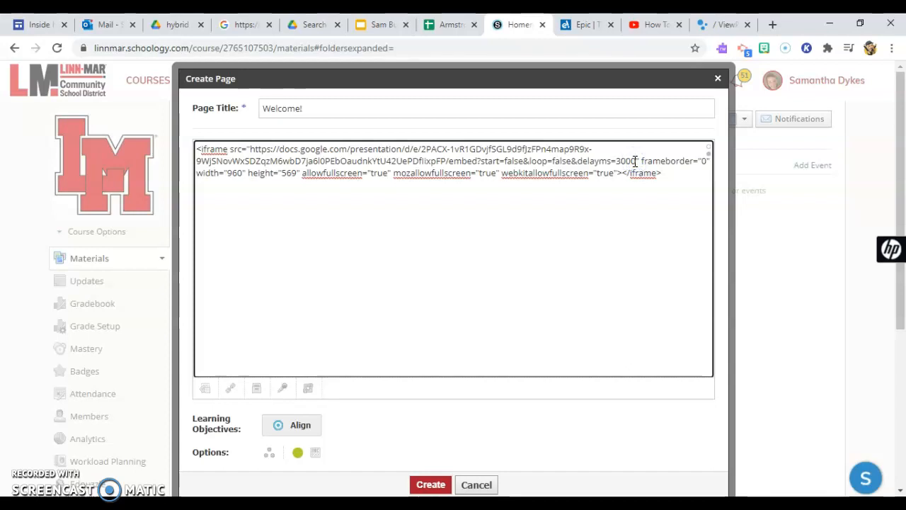
text(=)
key(BackSpace)
text(&rm=minimal)
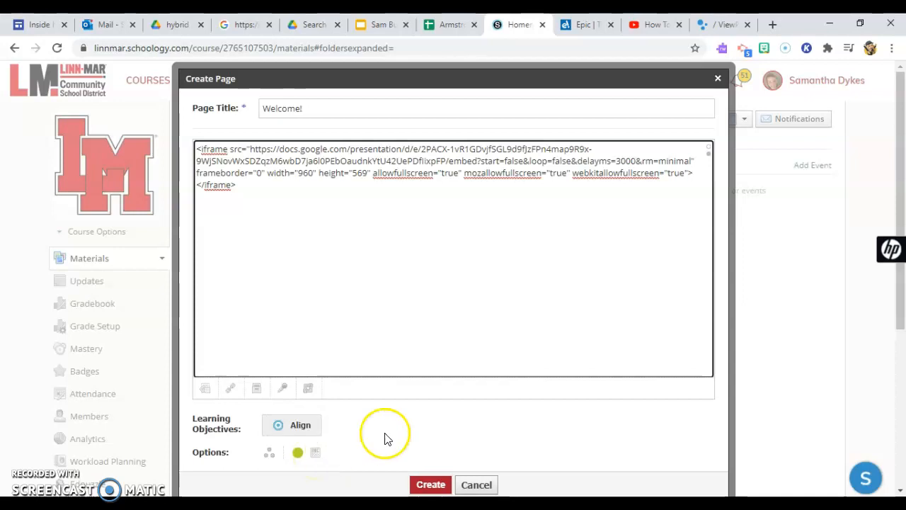
Check the inline display option, leave the page set to display on a new page, and create it.
click(313, 455)
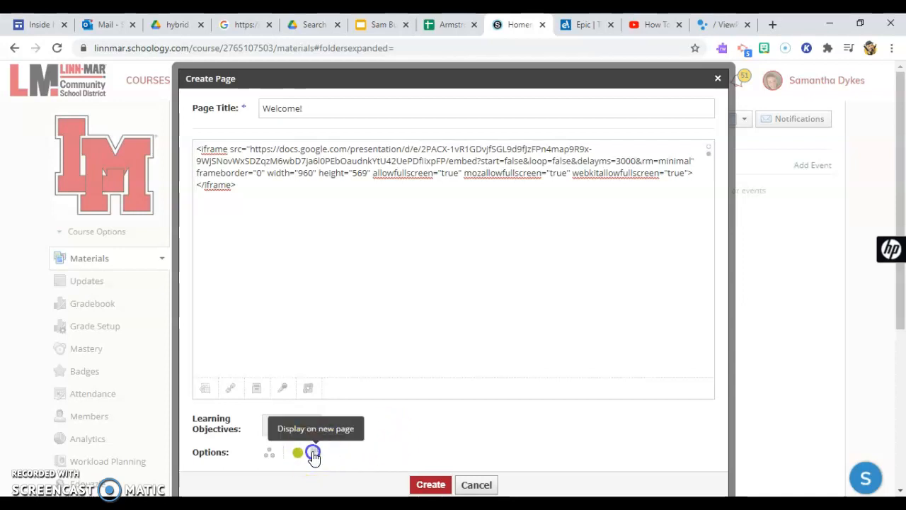
click(317, 453)
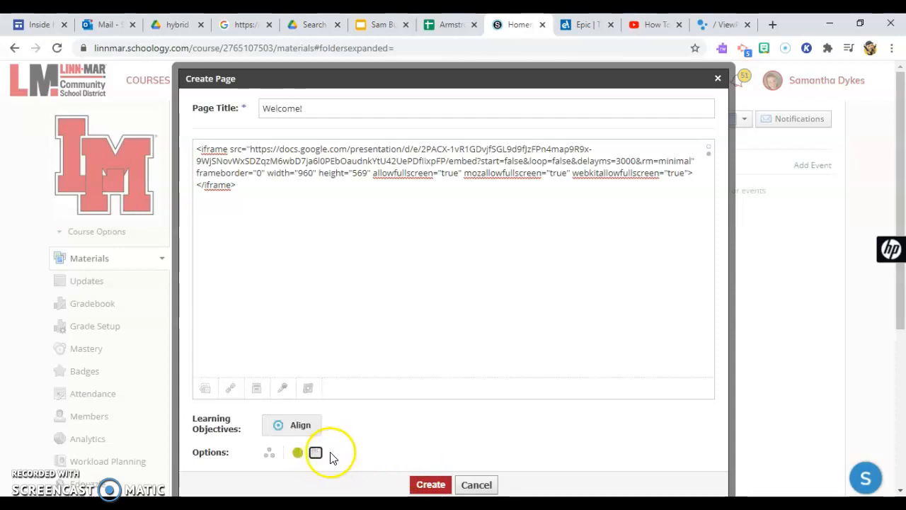
click(430, 485)
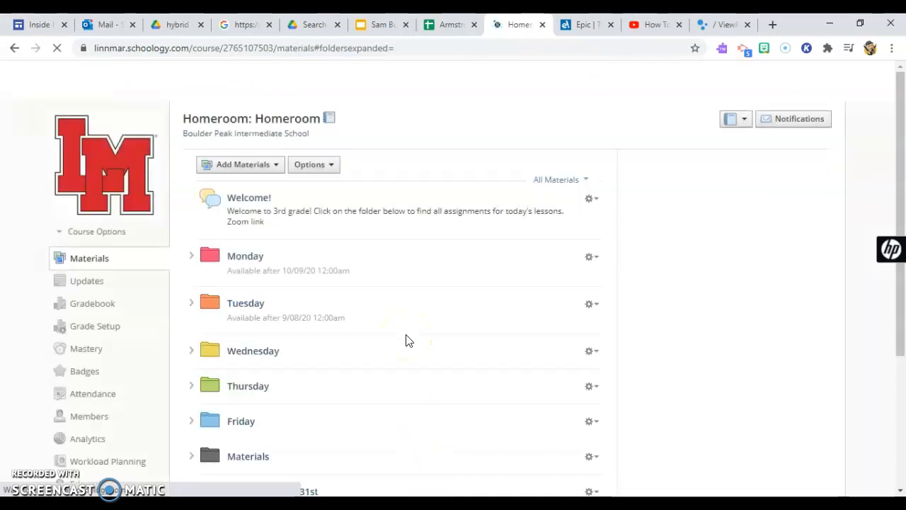
Open the new Welcome! page at the end of the course materials and examine the embedded slide.
drag(902, 165, 900, 308)
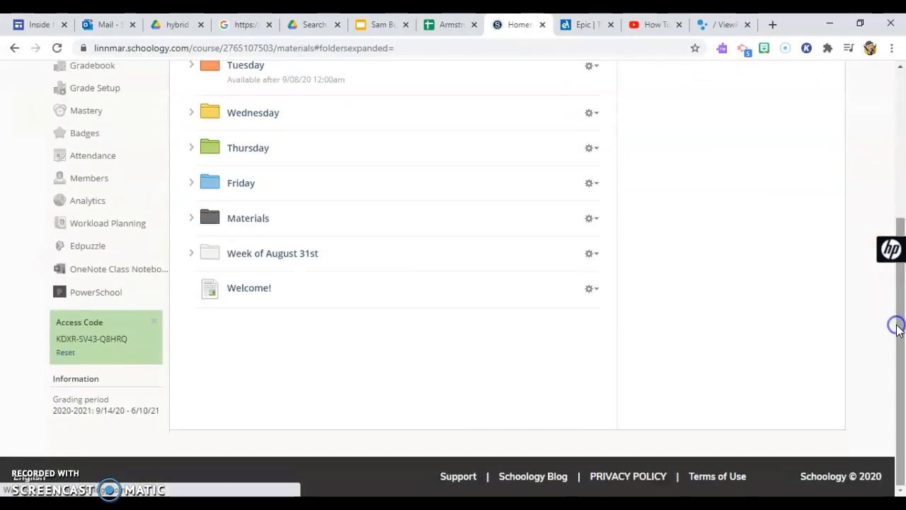
click(256, 287)
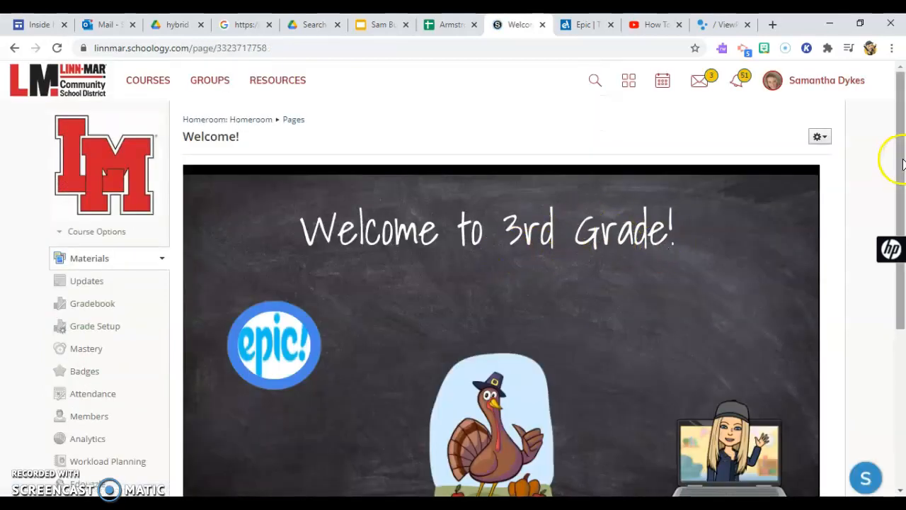
drag(903, 164, 897, 187)
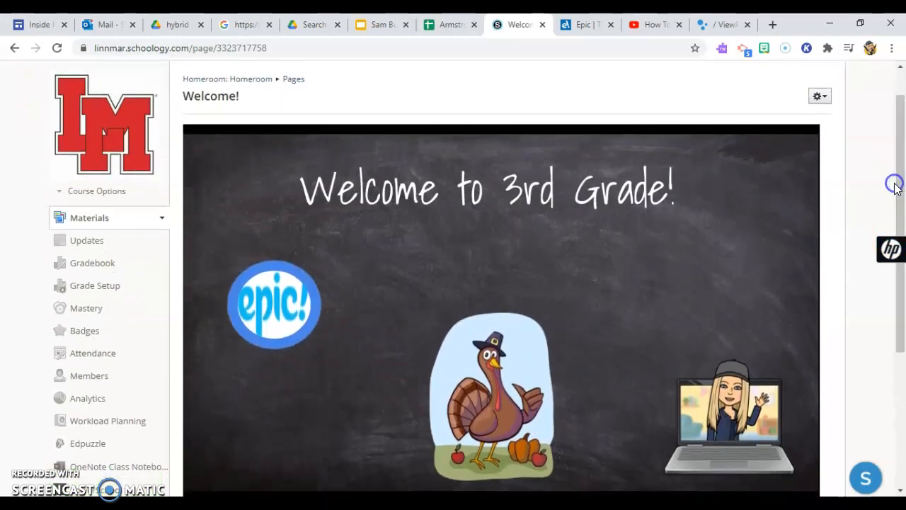
right_click(658, 230)
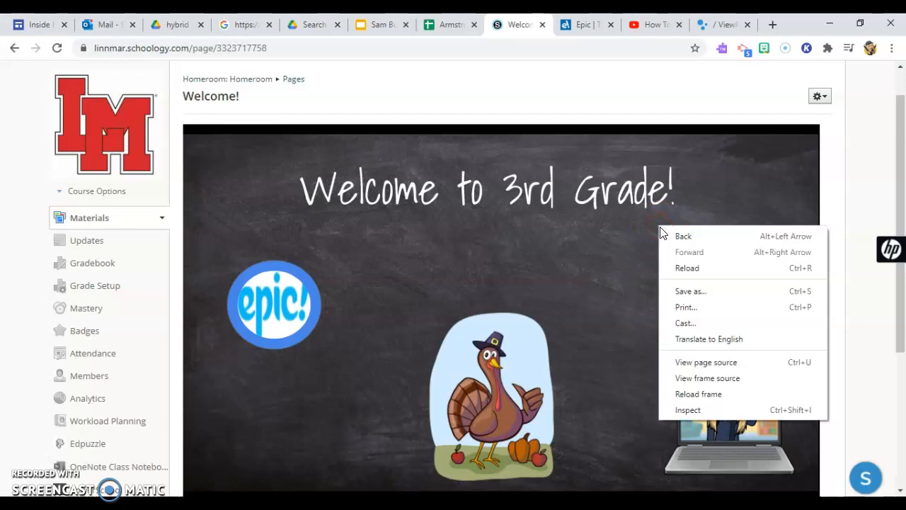
mouse_move(901, 174)
mouse_down()
mouse_move(890, 285)
mouse_move(887, 186)
mouse_up()
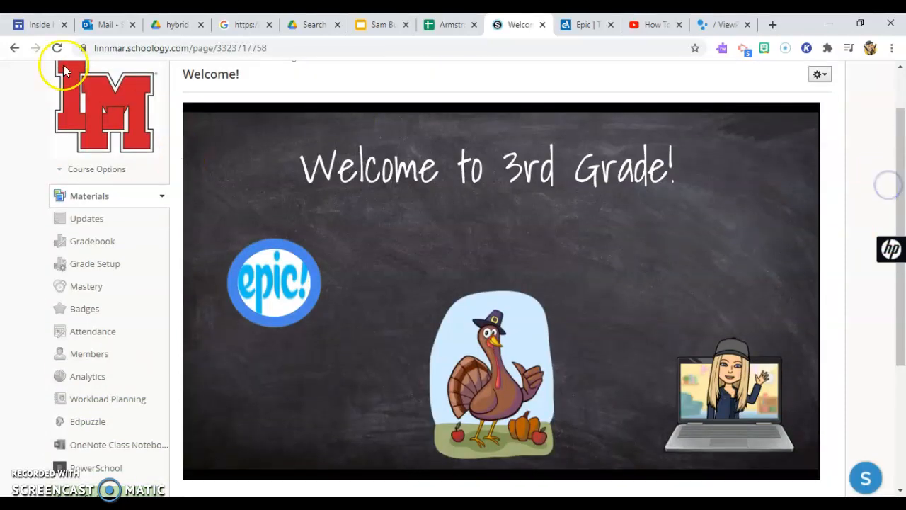
Return to the course materials and open the Welcome! page for editing.
click(14, 47)
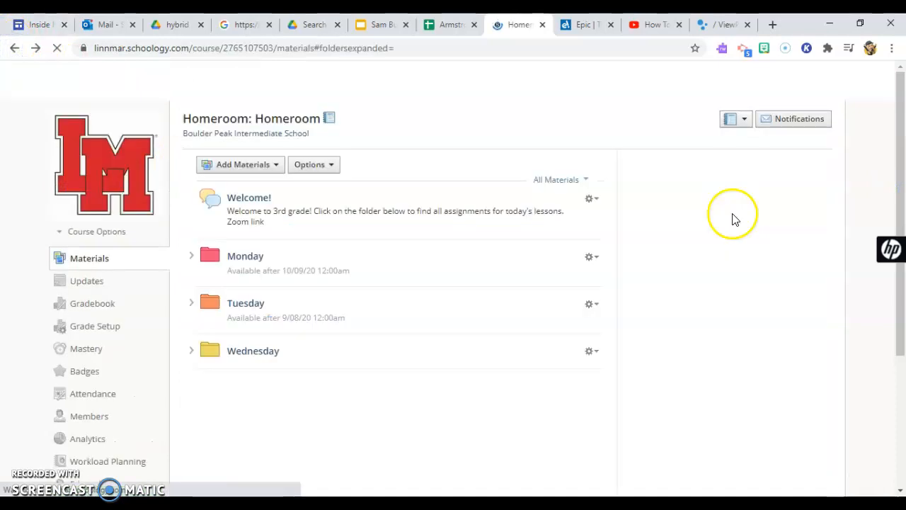
drag(901, 182, 896, 360)
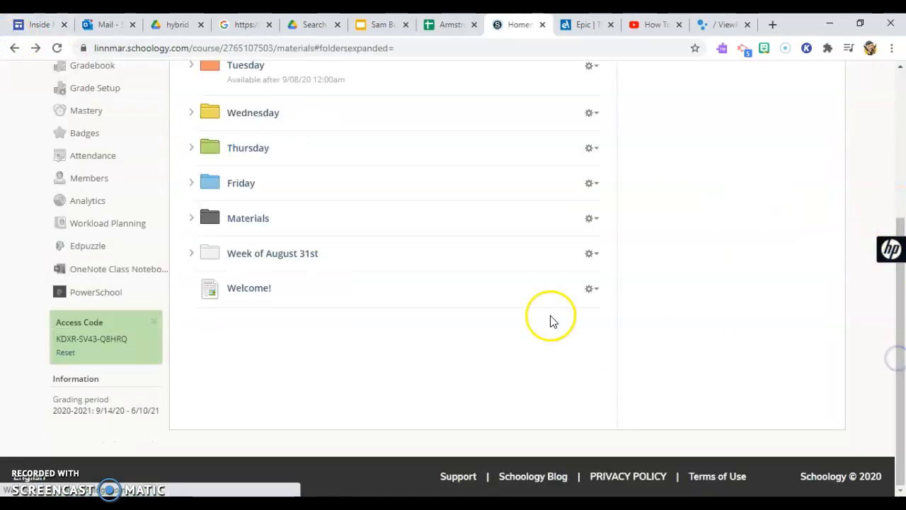
click(591, 288)
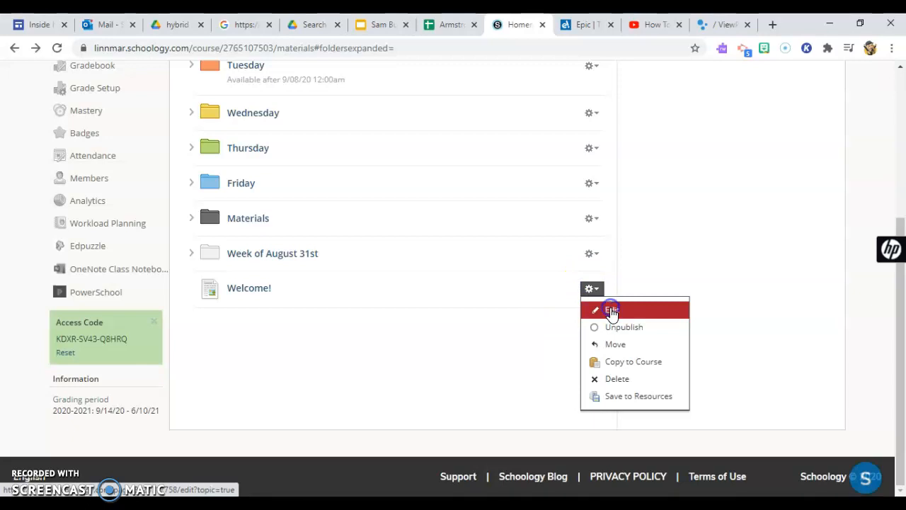
click(612, 311)
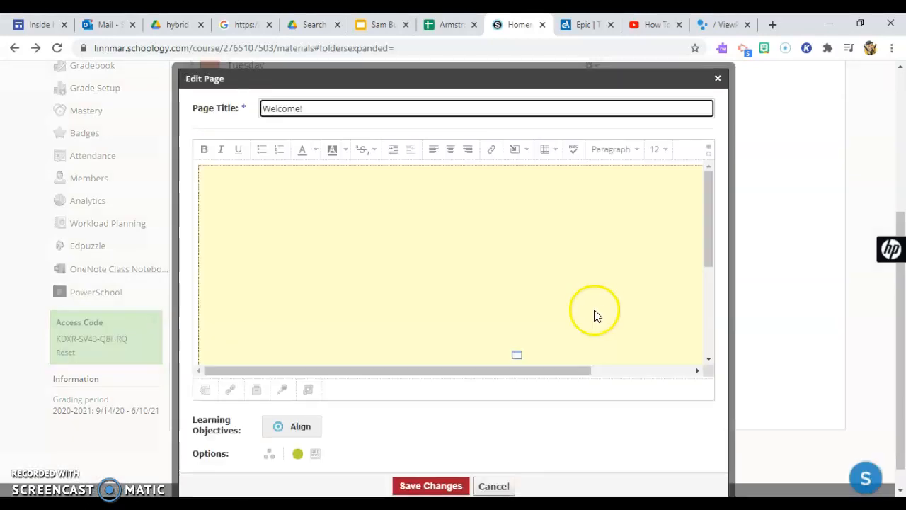
Inspect the embedded slide placeholder in the page body to view its element code in the developer tools.
right_click(600, 276)
right_click(599, 274)
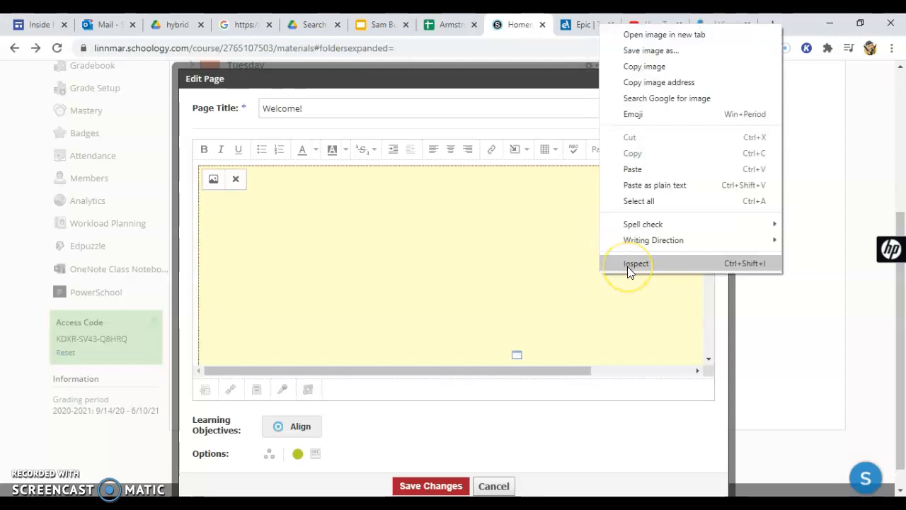
click(628, 268)
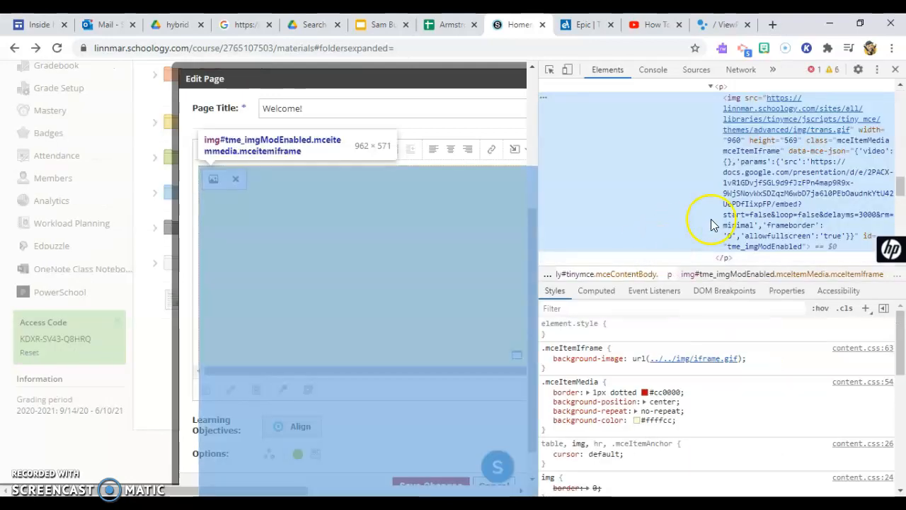
Set the embedded slide's width to 800 in the placeholder's img element code.
mouse_move(901, 182)
mouse_down()
mouse_move(901, 231)
mouse_move(900, 175)
mouse_up()
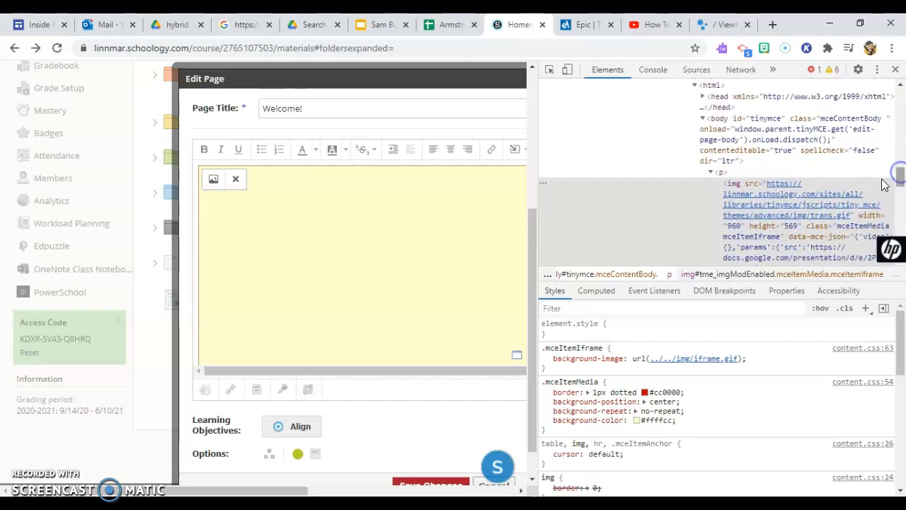
click(733, 232)
scroll(805, 142, up, 1)
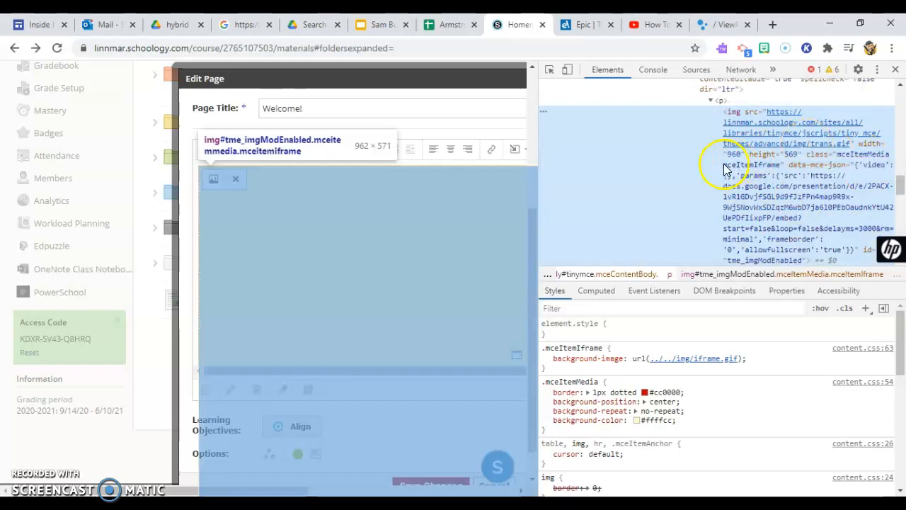
double_click(731, 154)
text(800)
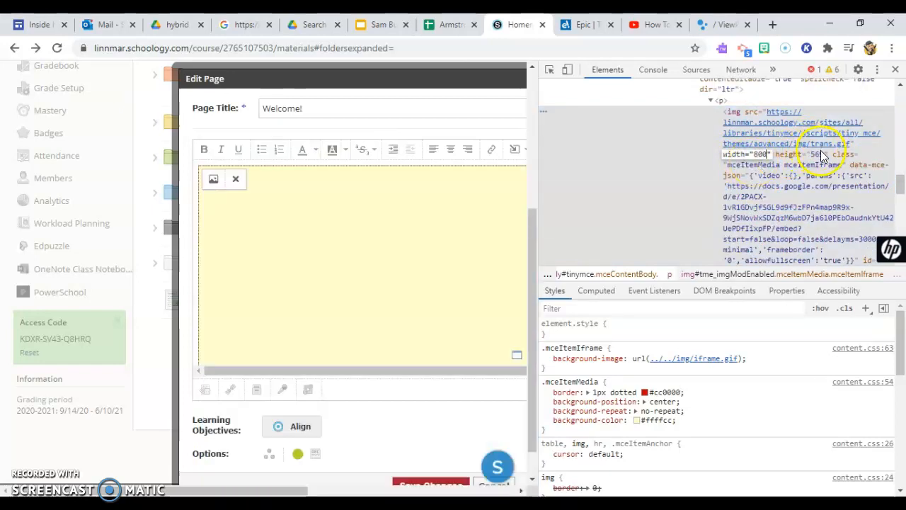
key(Return)
Set the slide placeholder's height to 600 in the same element code and save the changes to the Welcome! page.
double_click(788, 155)
text(600)
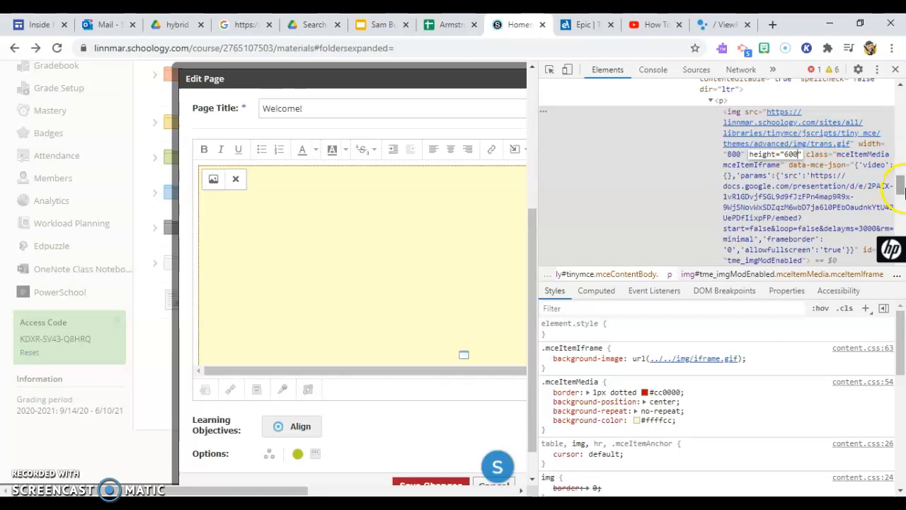
drag(903, 188, 903, 205)
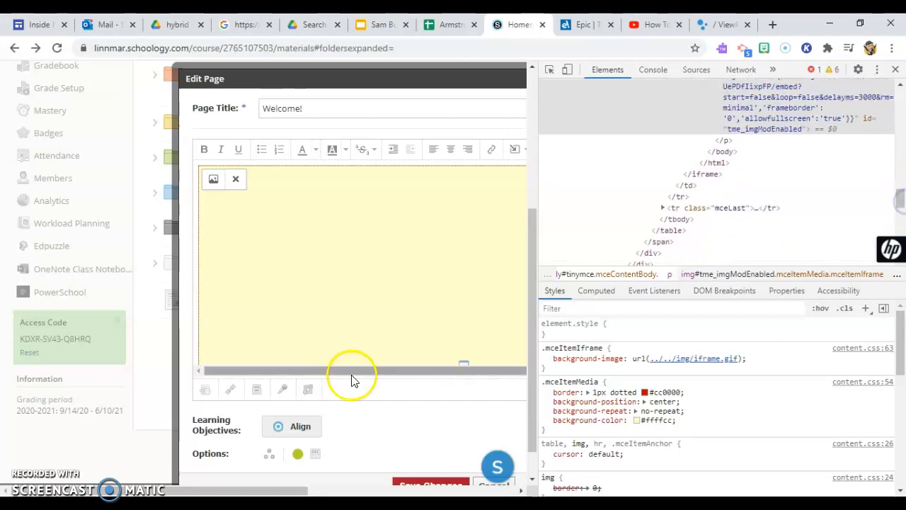
click(418, 484)
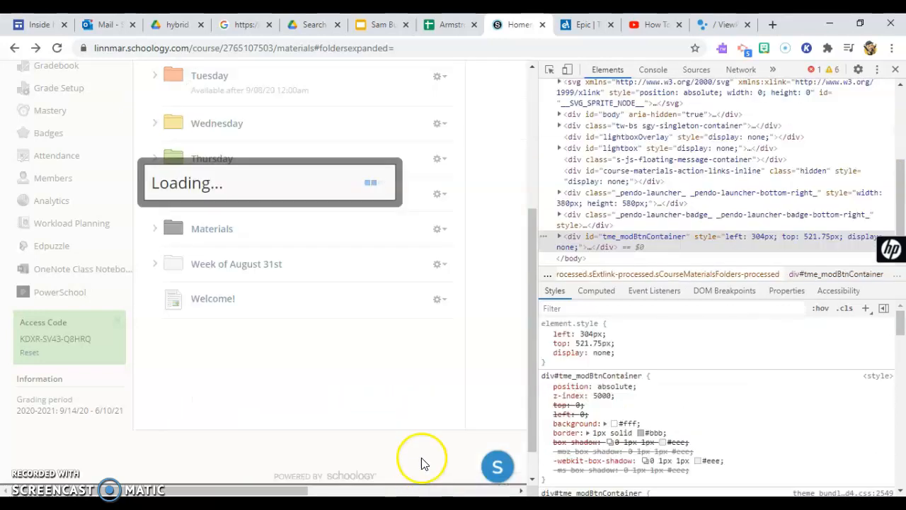
Reopen the Welcome! page from the course materials, close the developer tools, and examine how the resized slide fits the page.
click(214, 300)
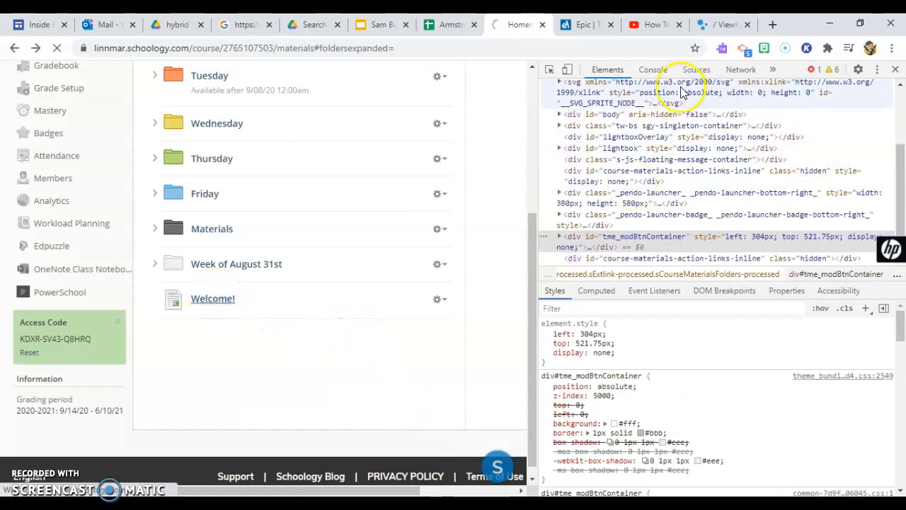
click(895, 69)
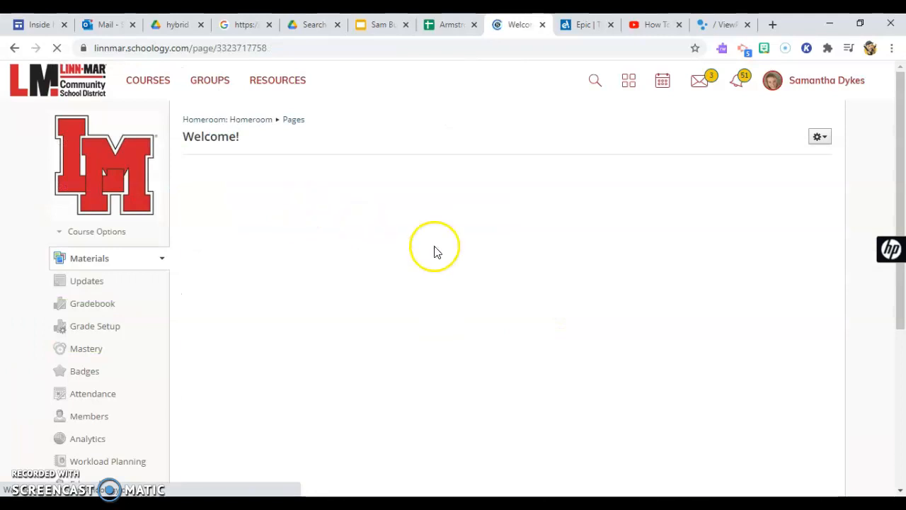
scroll(904, 210, down, 2)
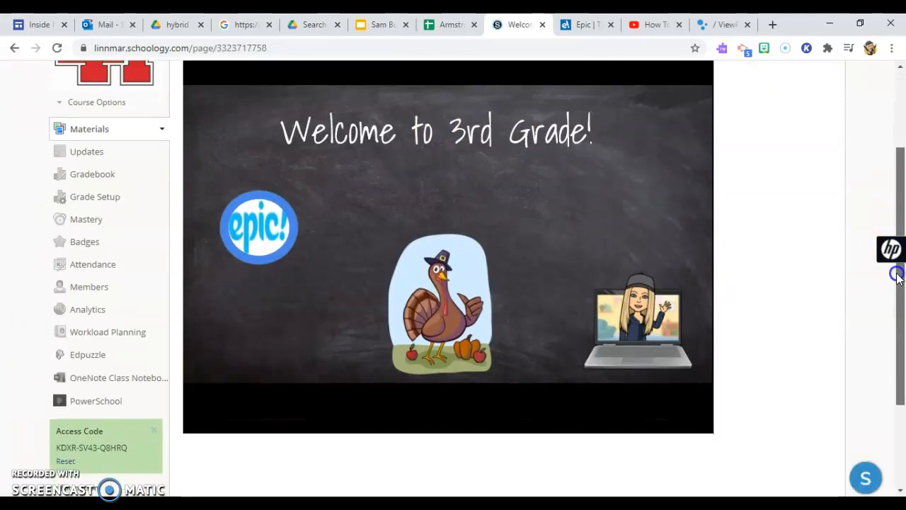
click(731, 469)
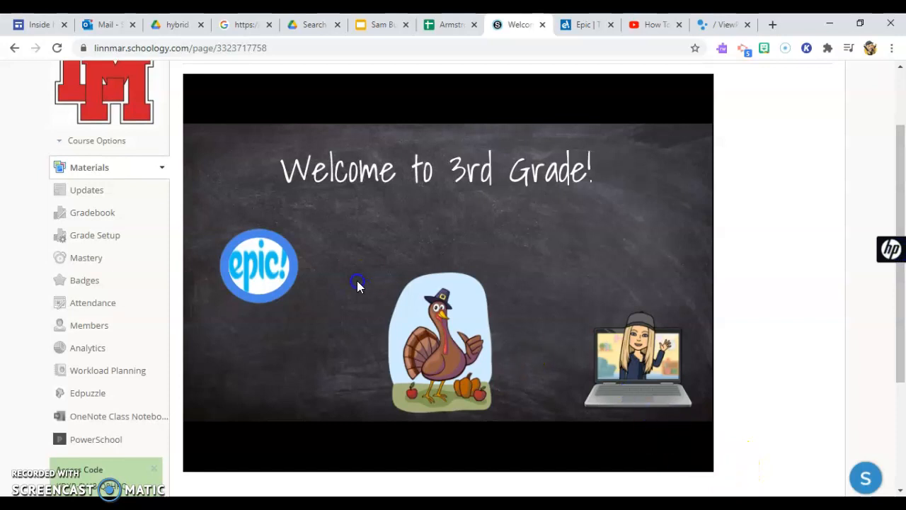
scroll(181, 78, up, 2)
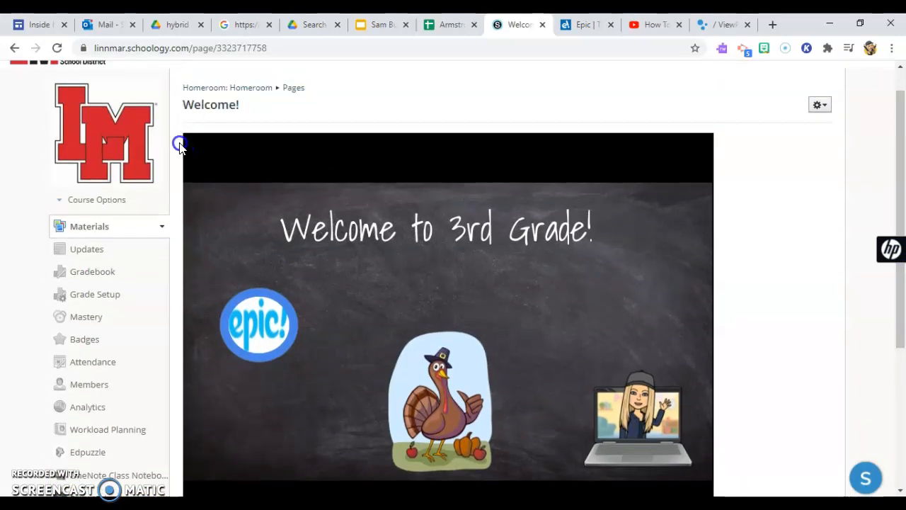